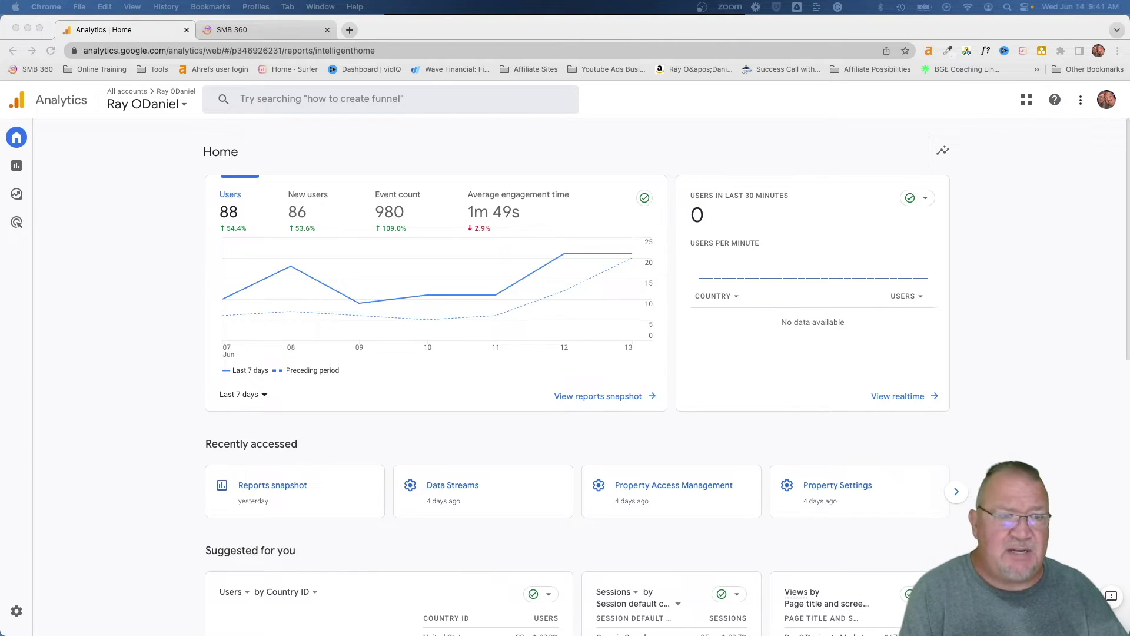
# Step: Switch to the SMB 360 property and go to its admin Data Streams page
pyautogui.click(139, 107)
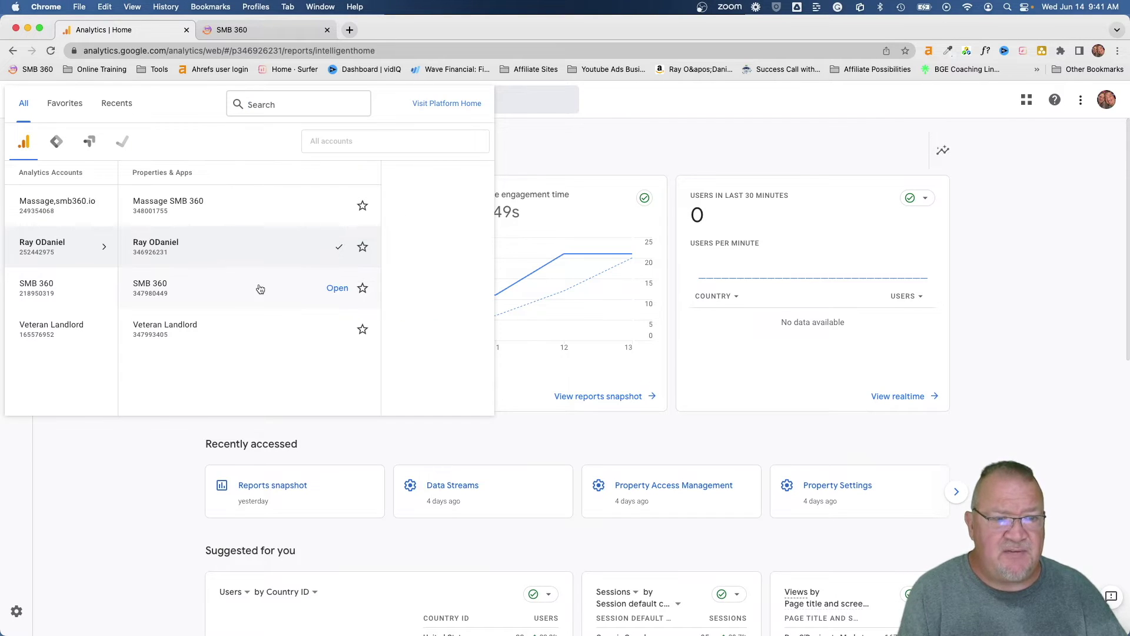
pyautogui.click(167, 289)
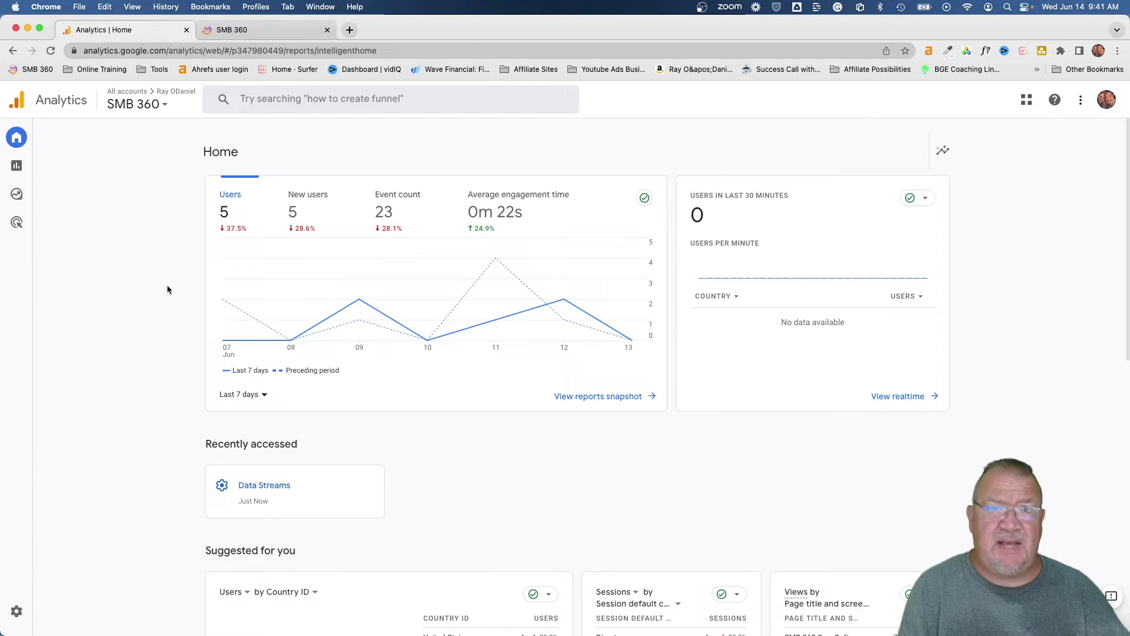
pyautogui.moveTo(18, 353)
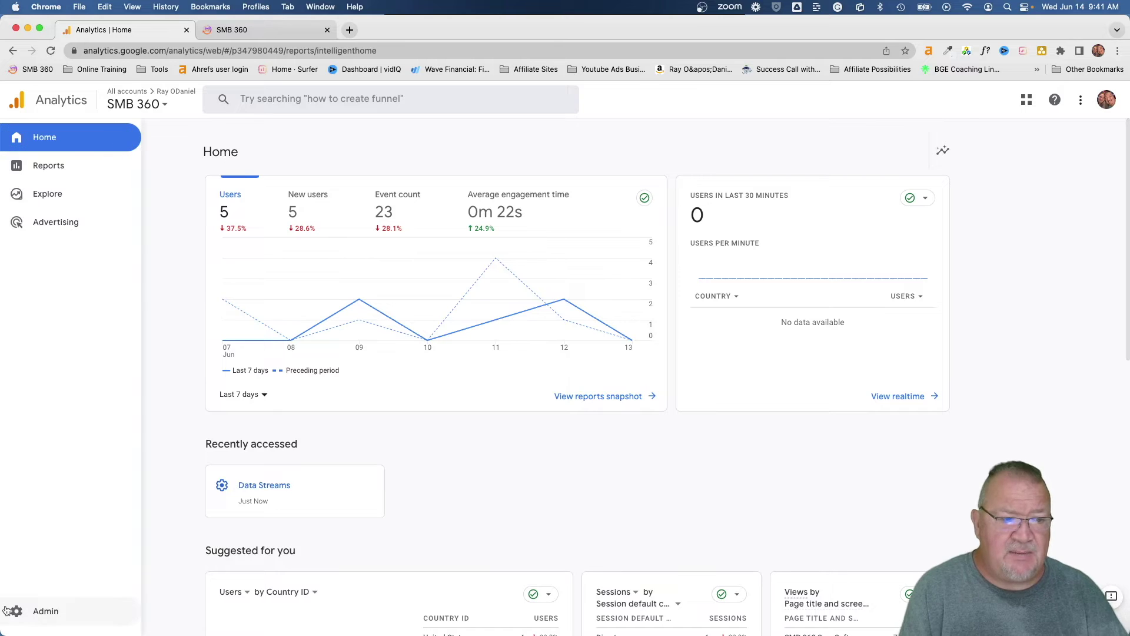
pyautogui.click(18, 613)
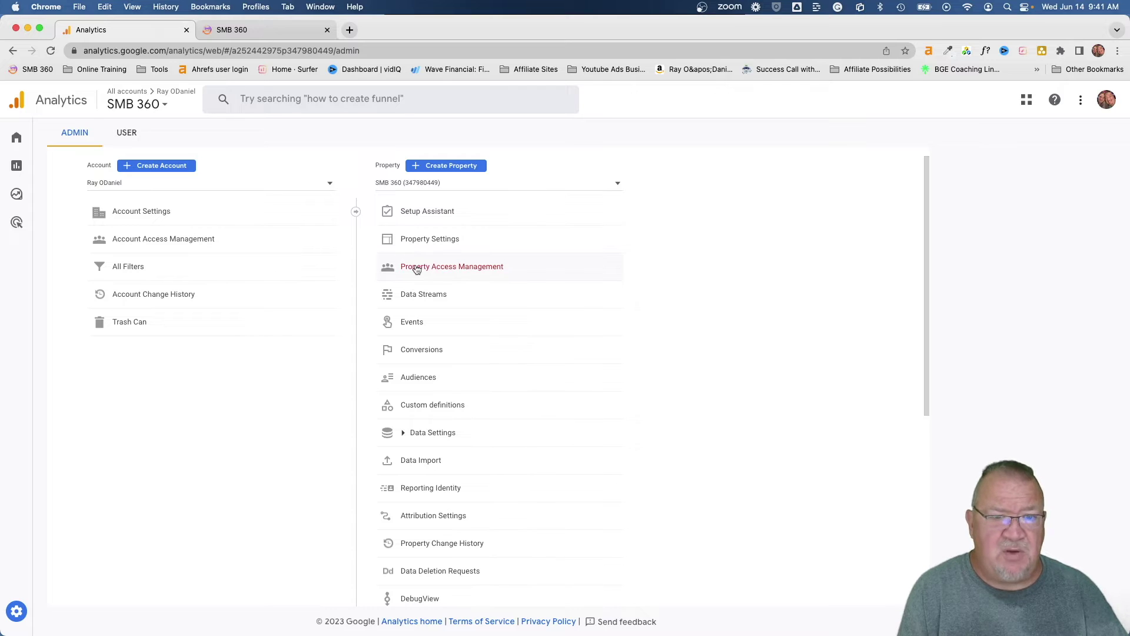
pyautogui.click(402, 297)
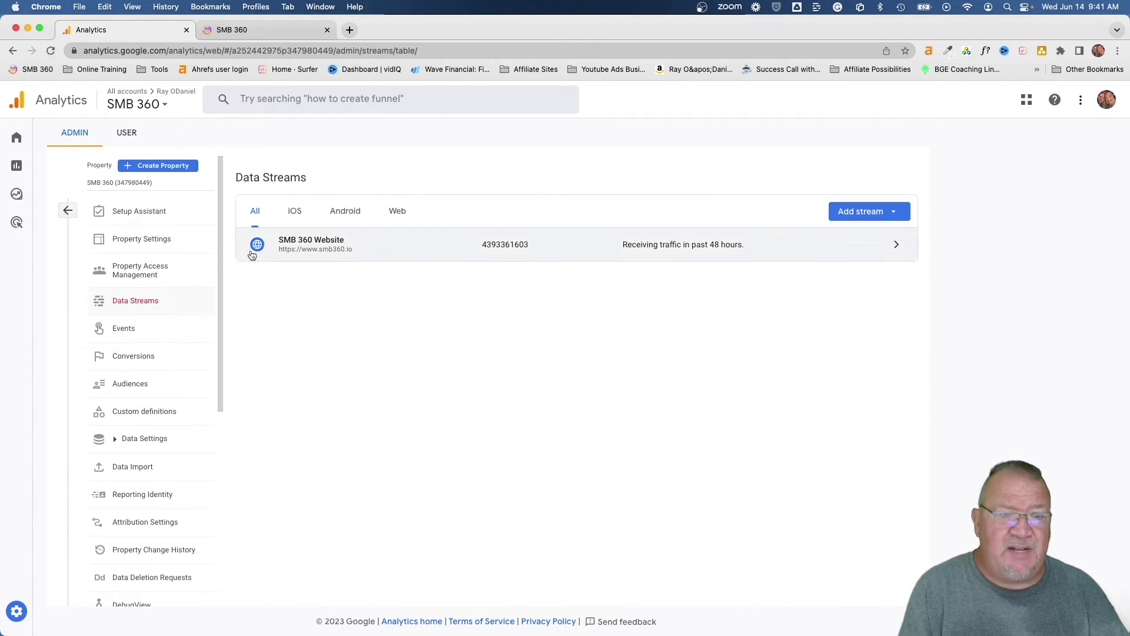
# Step: Show web streams only and open the SMB 360 Website stream details
pyautogui.click(397, 212)
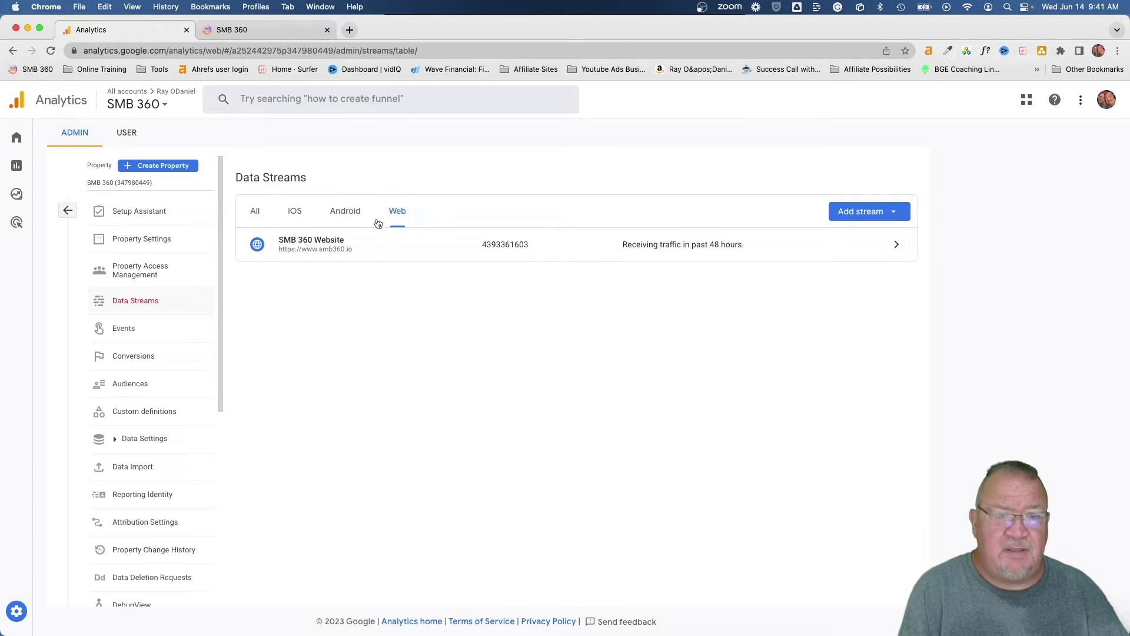
pyautogui.click(318, 246)
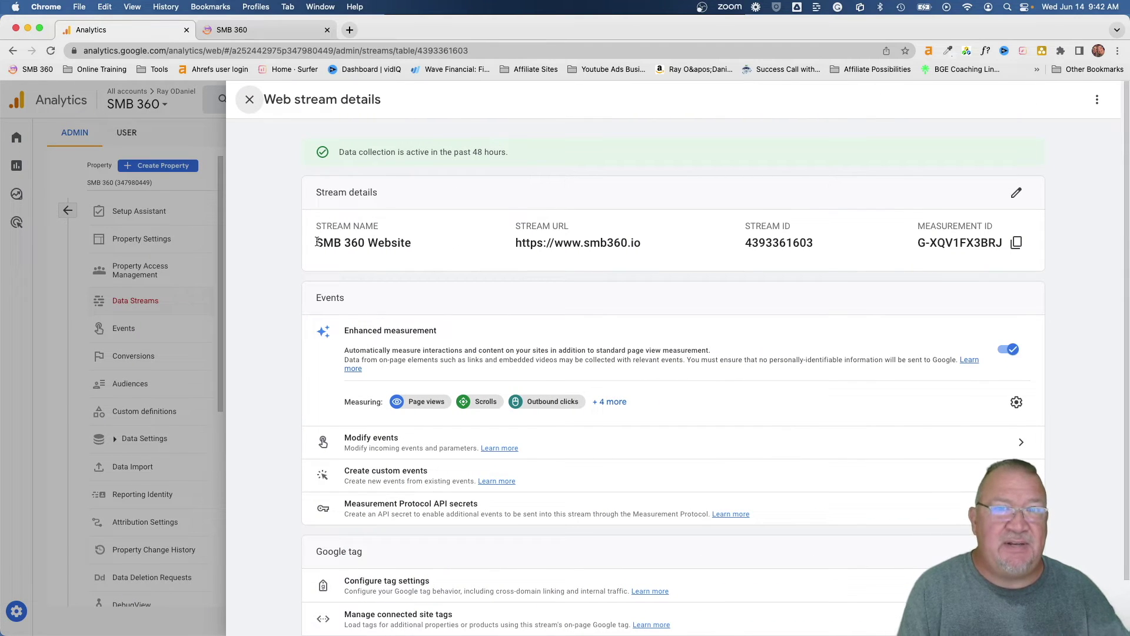
pyautogui.scroll(-2, 464, 321)
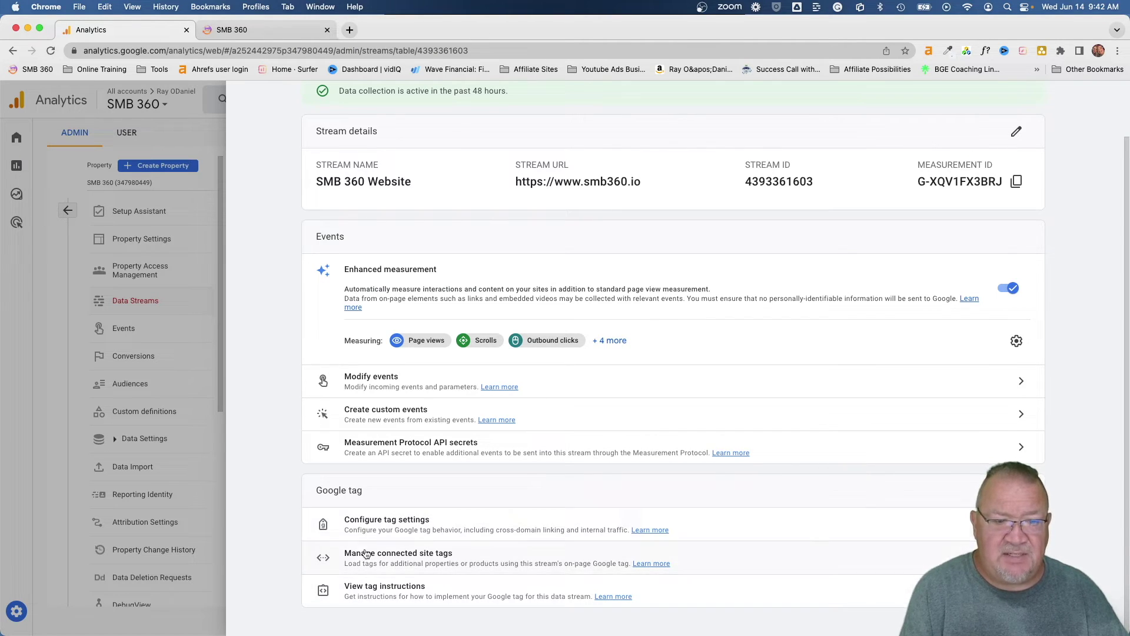
# Step: View the manual installation instructions and copy the whole Google tag code snippet
pyautogui.click(363, 592)
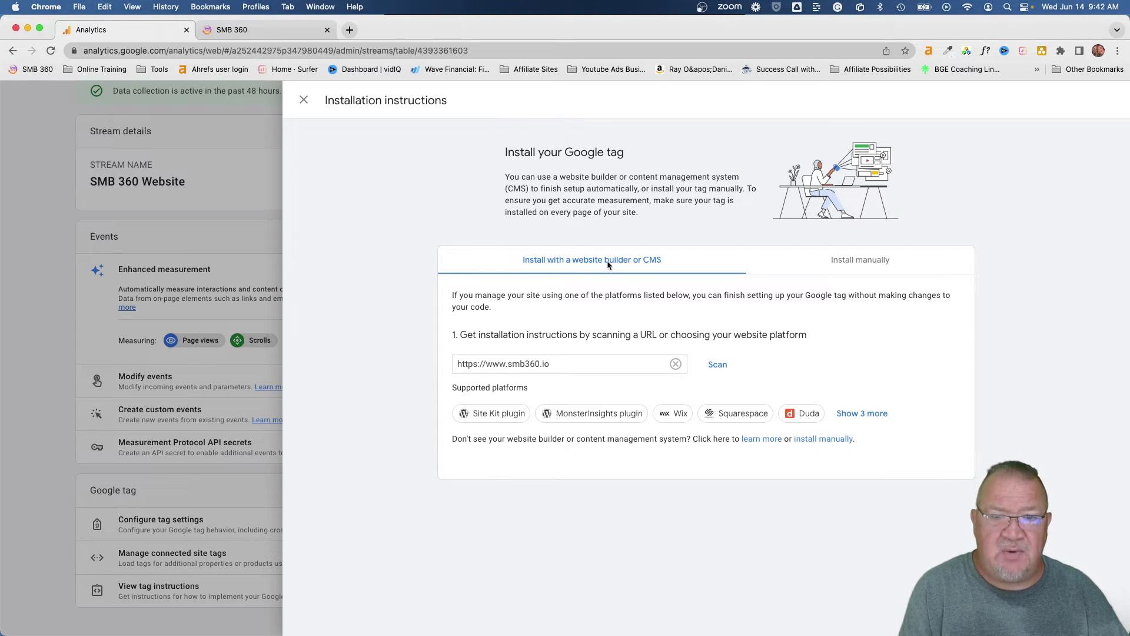
pyautogui.click(848, 263)
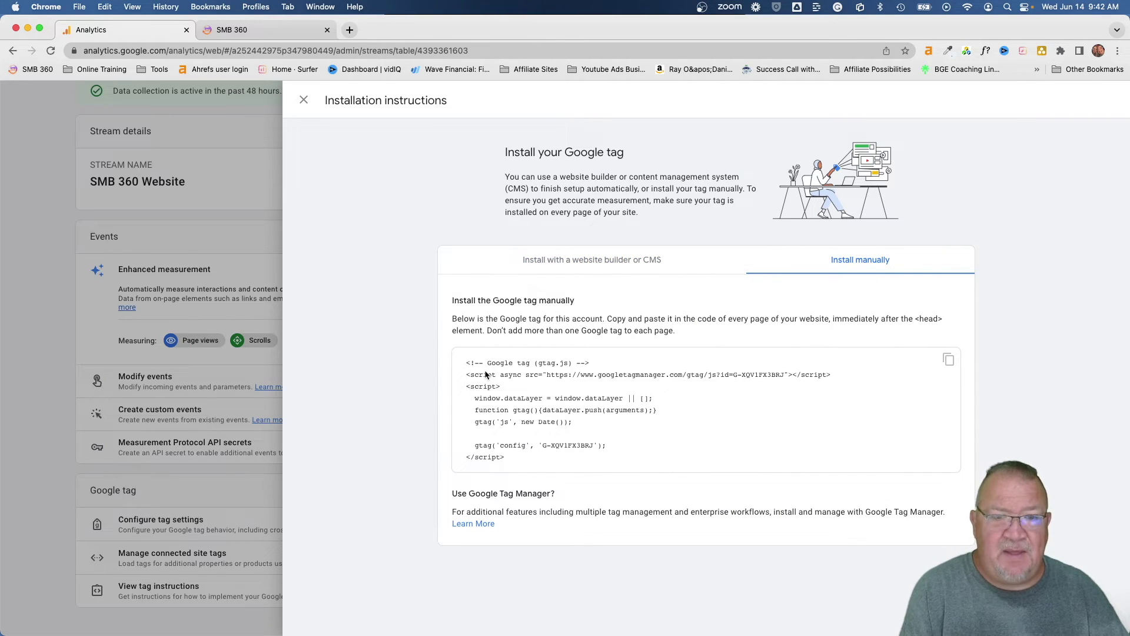
pyautogui.moveTo(466, 364); pyautogui.dragTo(507, 460)
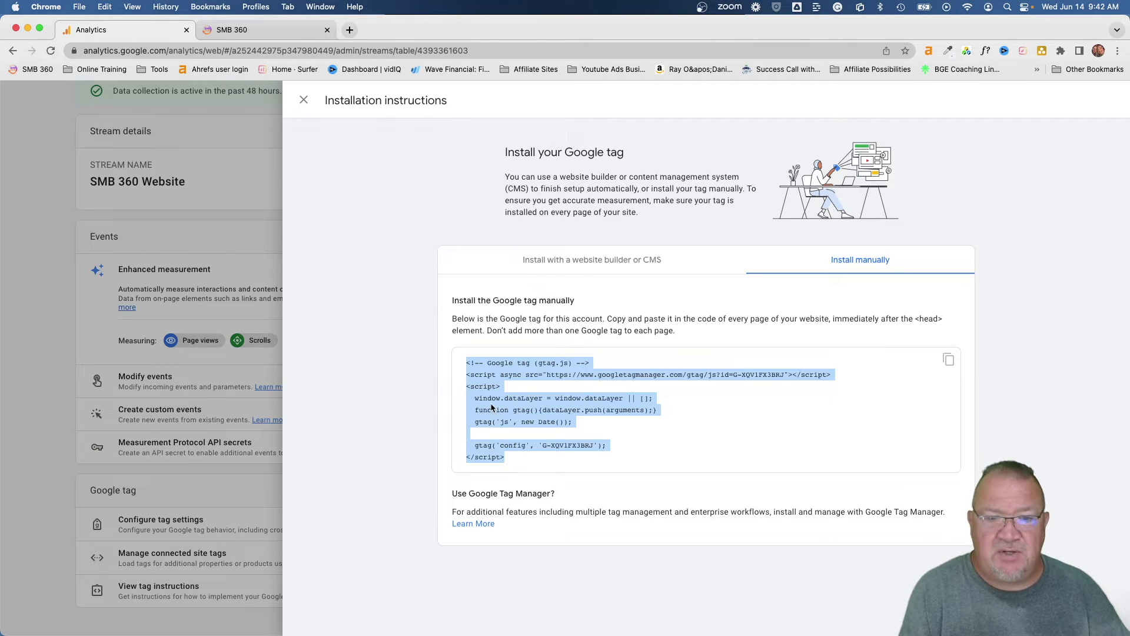
pyautogui.rightClick(495, 409)
pyautogui.click(505, 432)
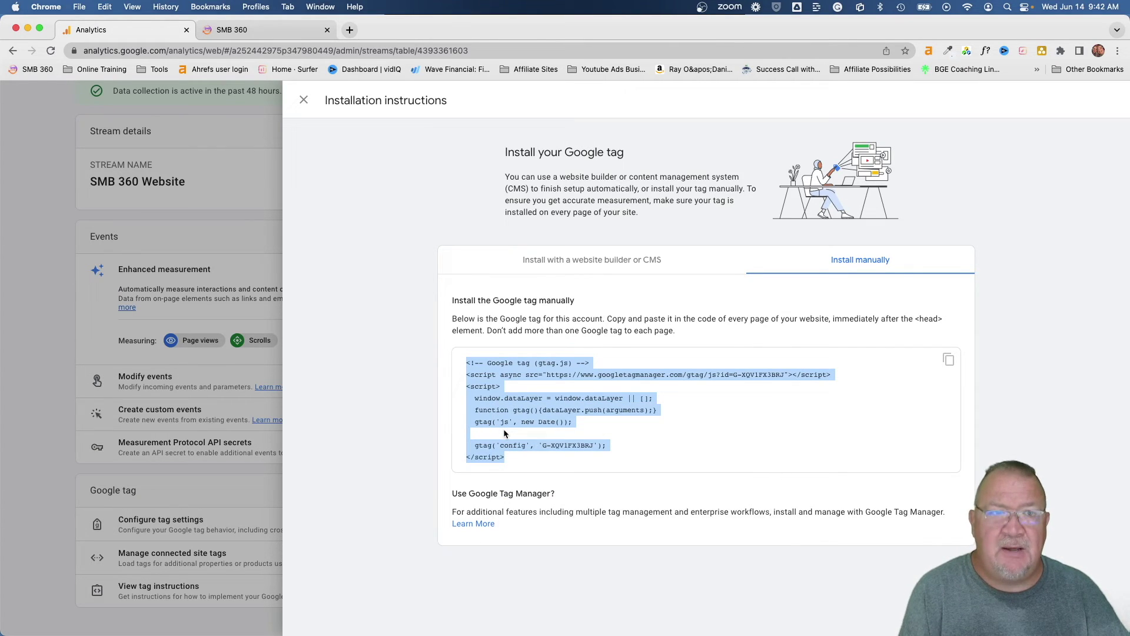
# Step: In SMB 360, go to Sites and open the SMB 360 Funnel
pyautogui.click(257, 32)
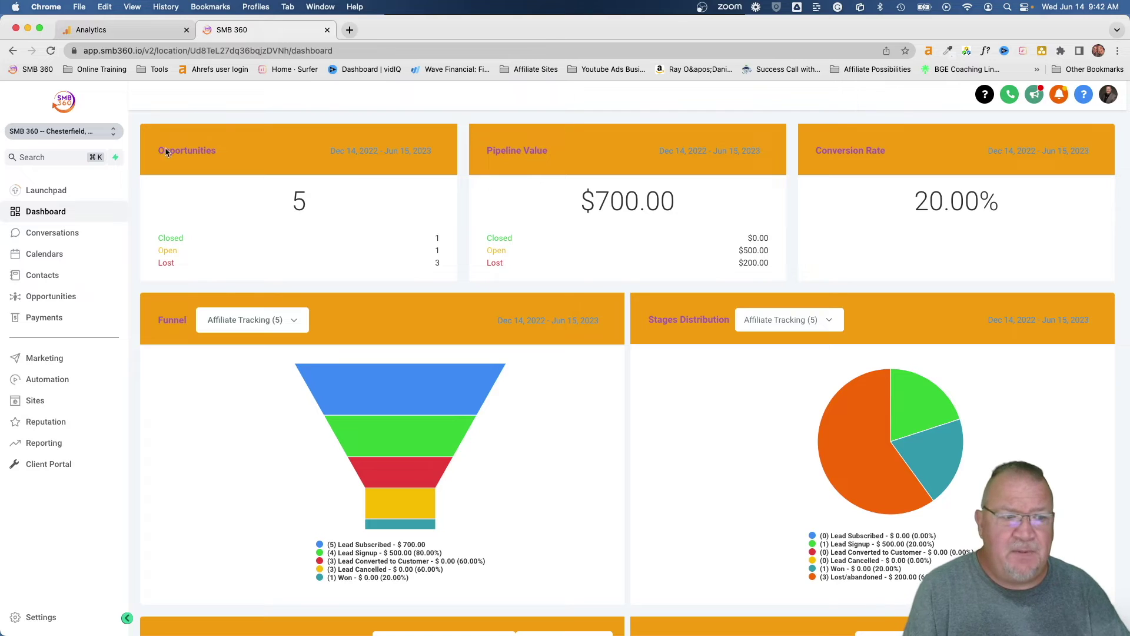
pyautogui.click(36, 401)
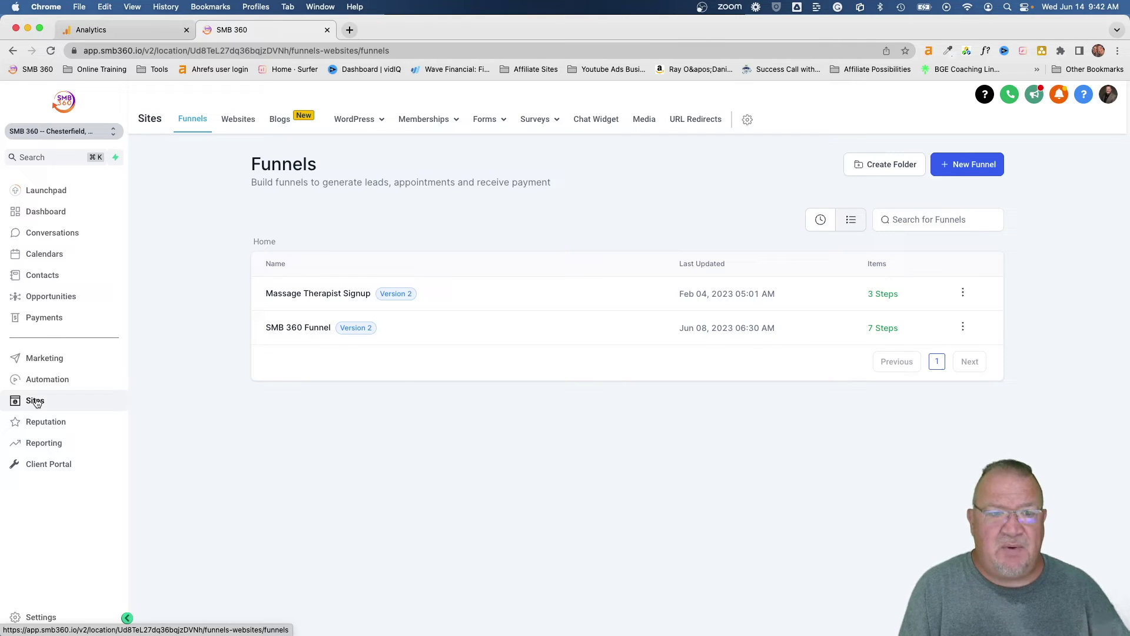
pyautogui.click(292, 329)
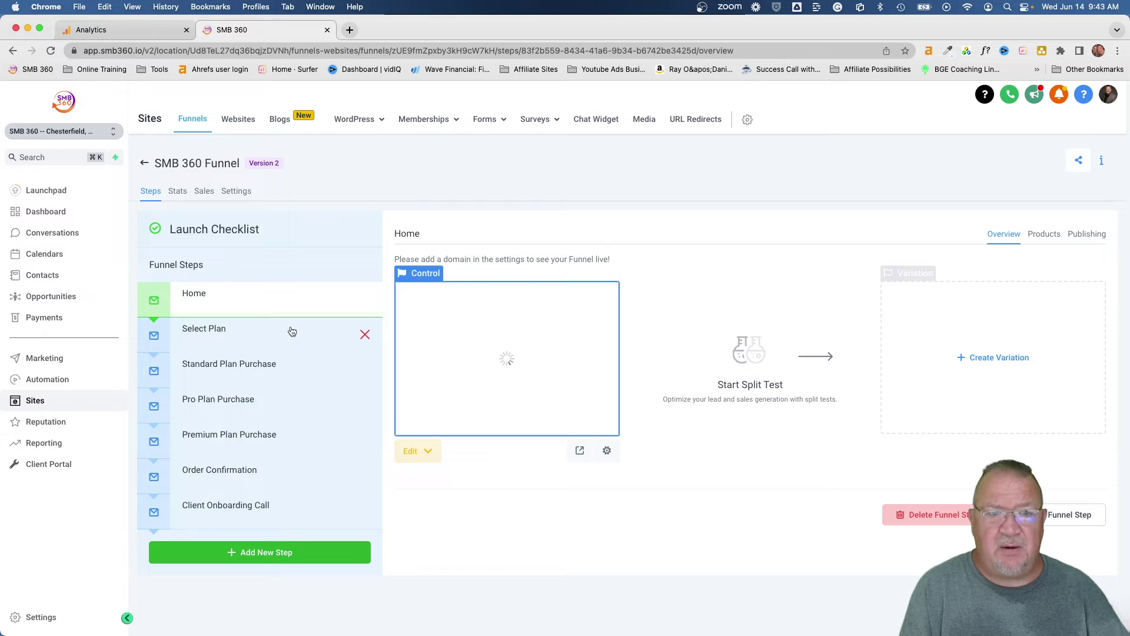
# Step: Replace the funnel's head tracking code with the copied Google tag (G-XQV1FX3BRJ) and save
pyautogui.click(235, 191)
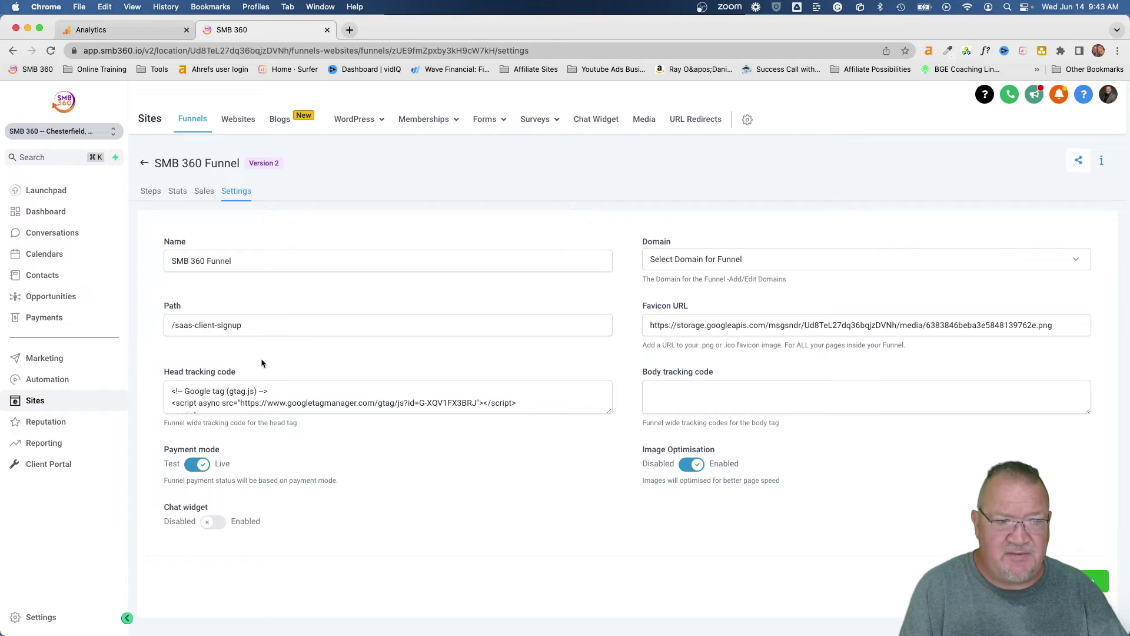
pyautogui.scroll(5, 260, 356)
pyautogui.scroll(-1, 260, 356)
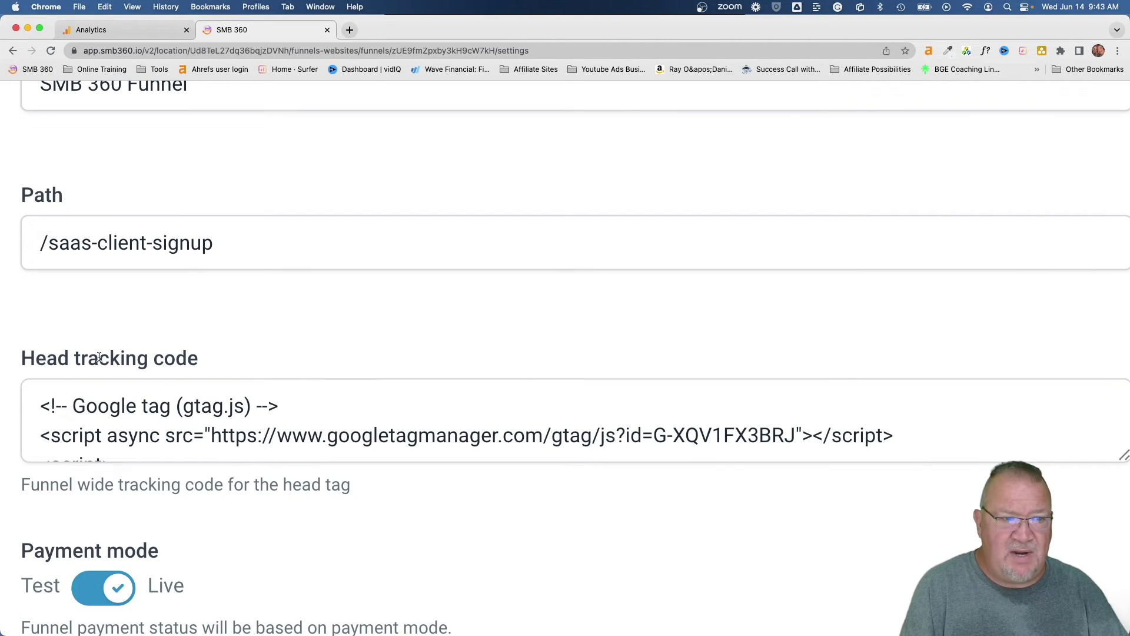
pyautogui.click(41, 405)
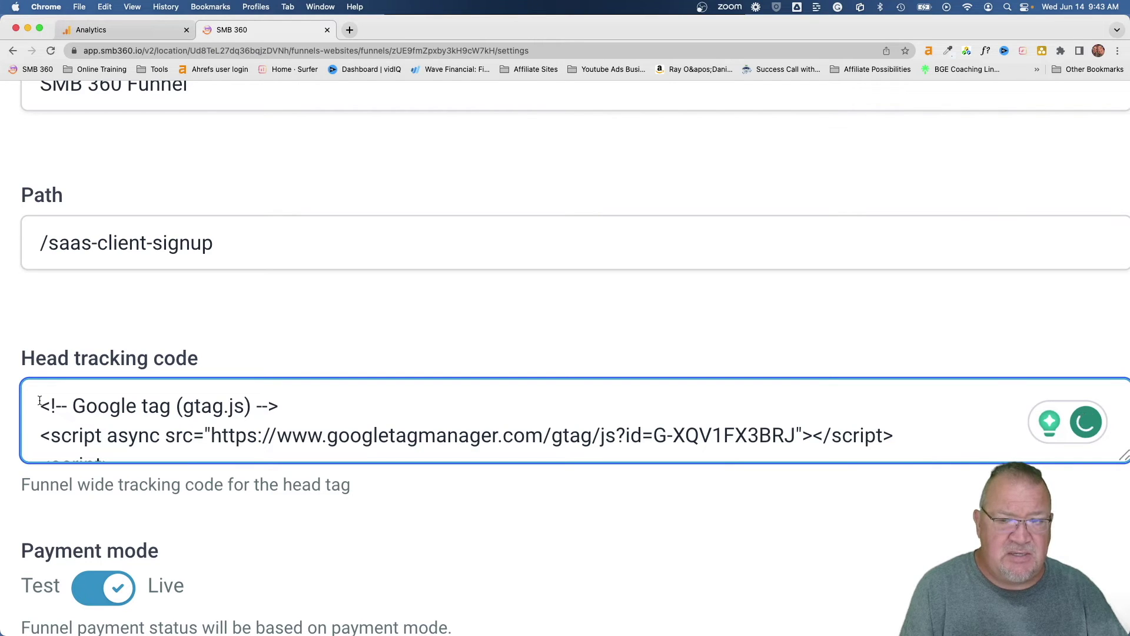
pyautogui.moveTo(40, 404)
pyautogui.mouseDown()
pyautogui.moveTo(151, 459)
pyautogui.moveTo(51, 378)
pyautogui.mouseUp()
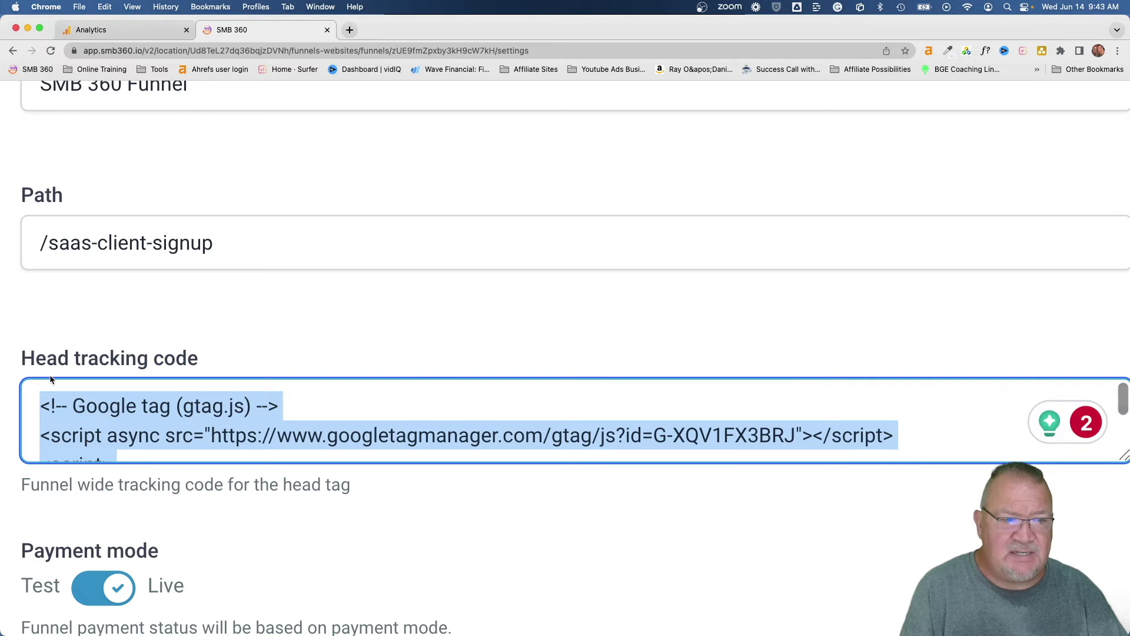
pyautogui.press('super+minus')
pyautogui.press('super+minus')
pyautogui.press('super+minus')
pyautogui.press('super+minus')
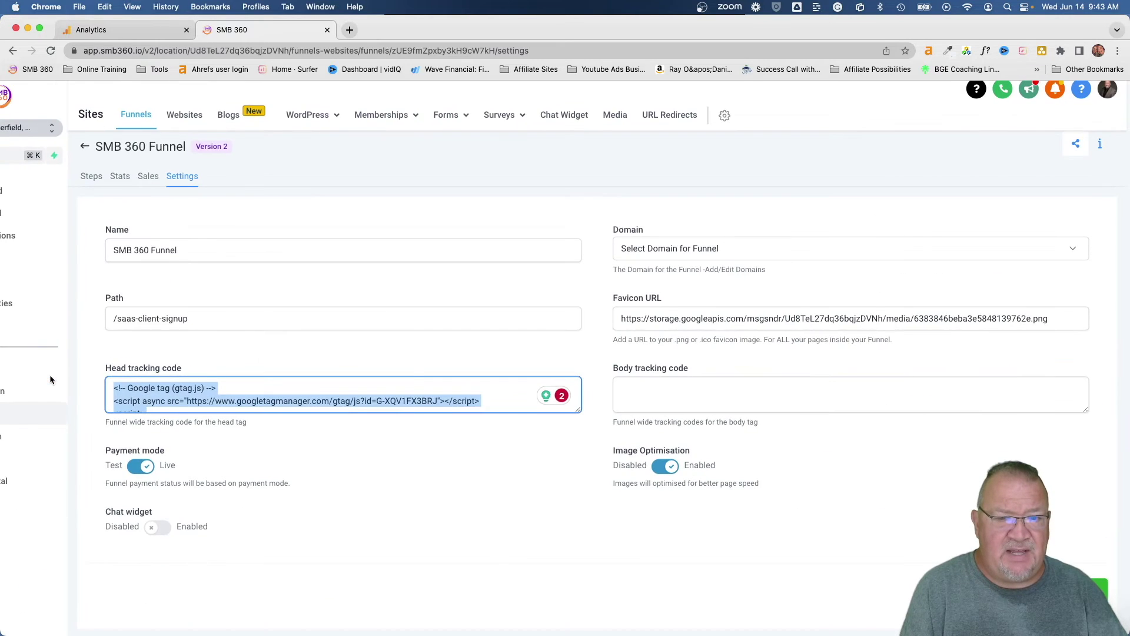
pyautogui.press('super+minus')
pyautogui.press('super+minus')
pyautogui.click(478, 482)
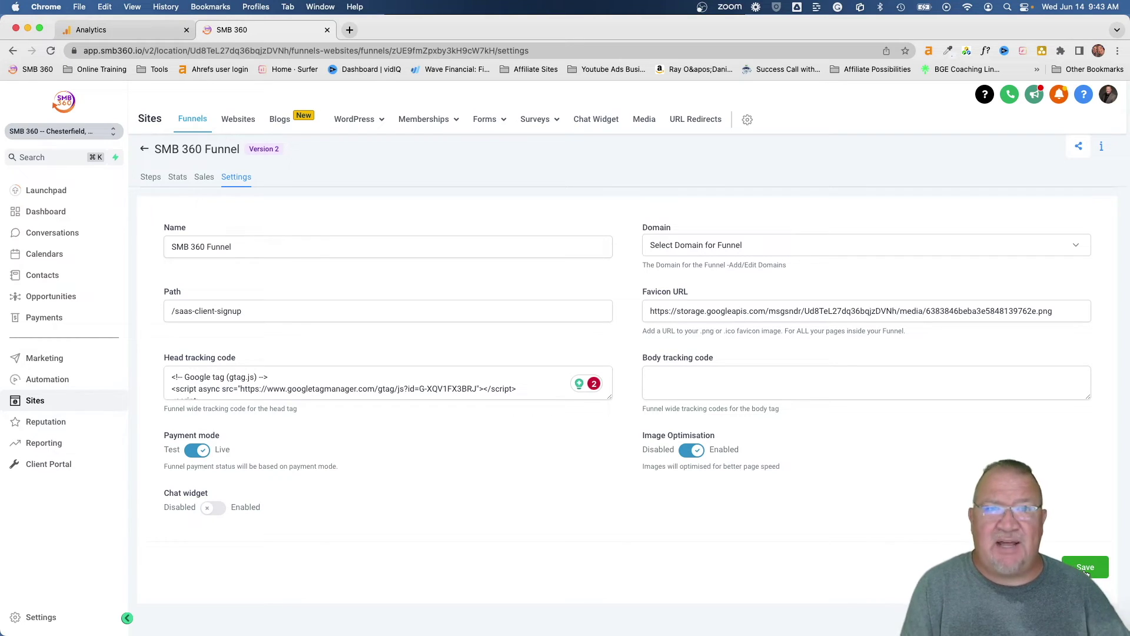
pyautogui.click(104, 29)
# Step: Close the Analytics tag instructions and stream panel, then show SMB 360's Websites list
pyautogui.click(303, 100)
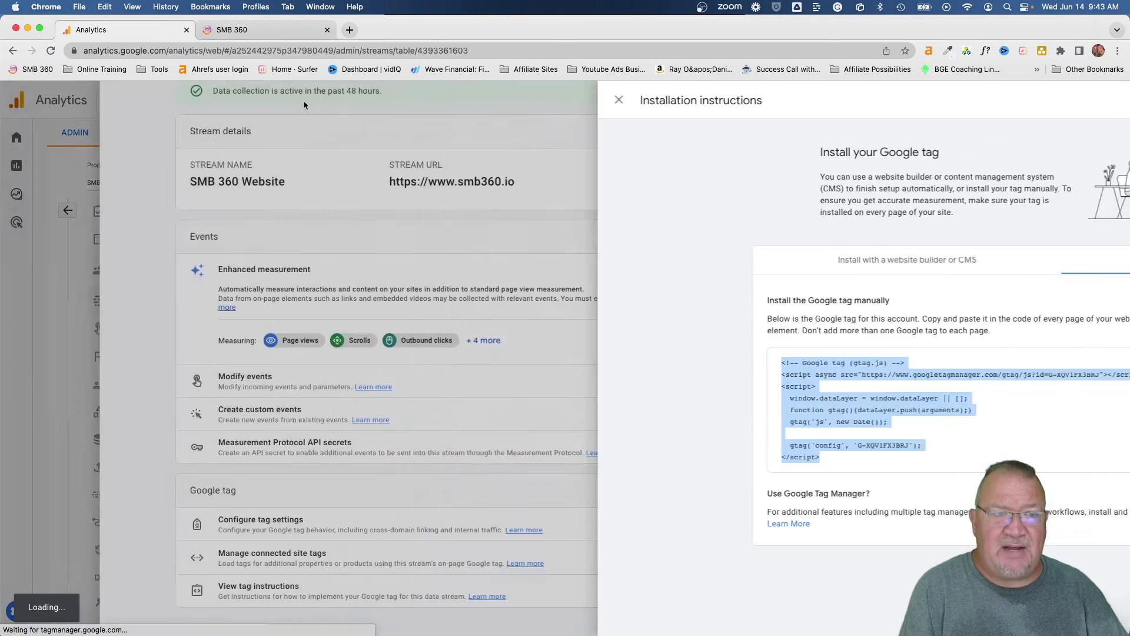
pyautogui.click(17, 137)
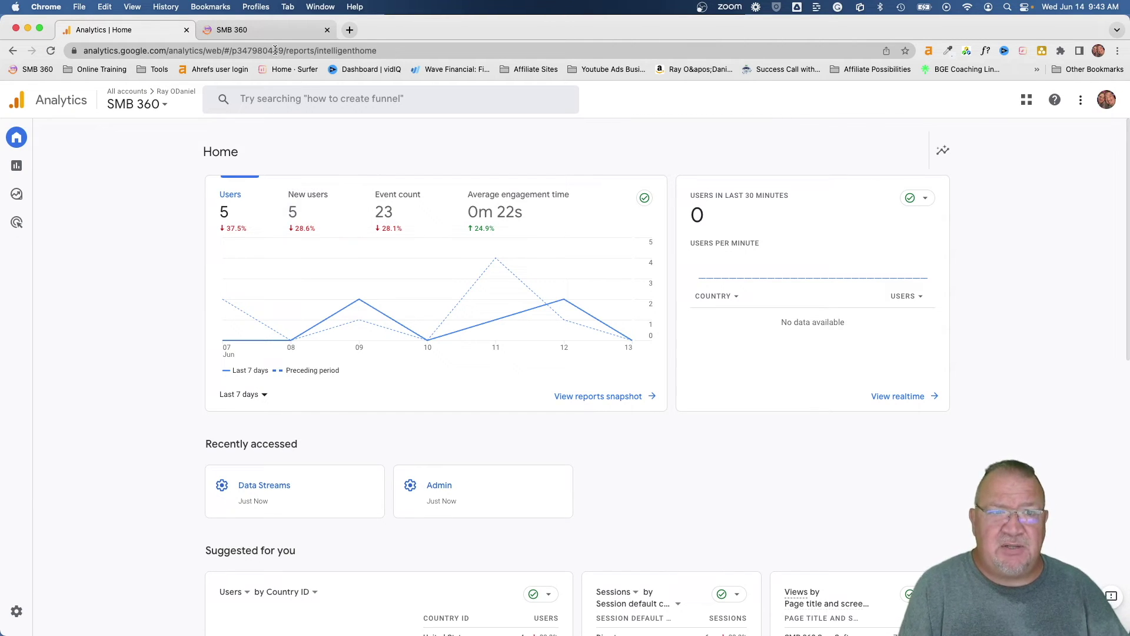
pyautogui.click(254, 27)
pyautogui.click(228, 118)
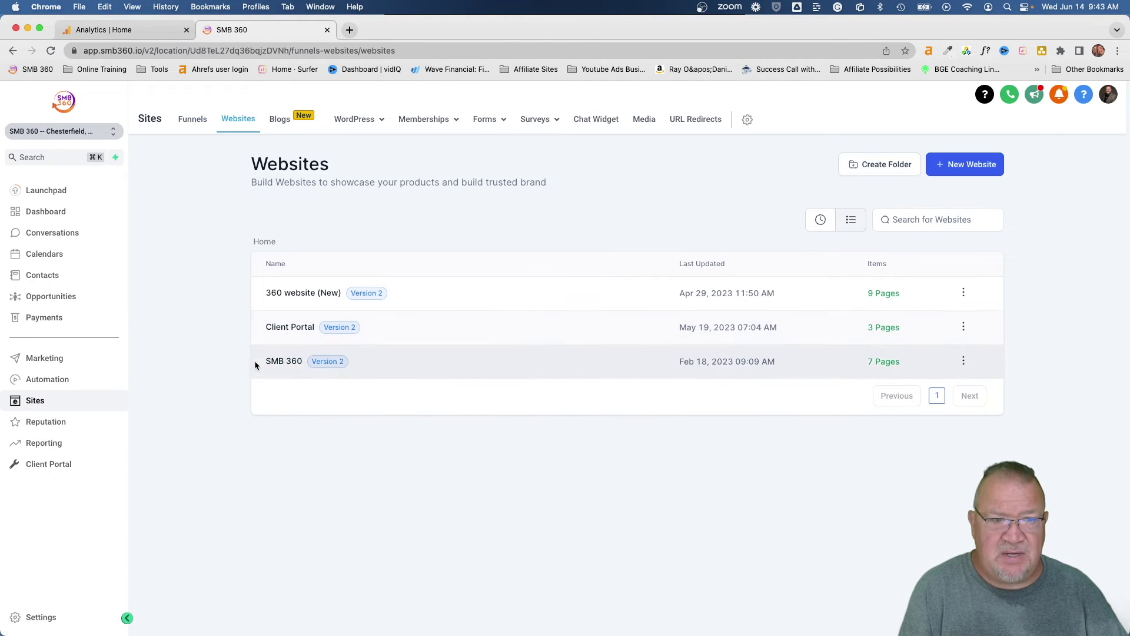
# Step: Check the SMB 360 website's head tracking code for the Google tag, then return to the websites list
pyautogui.click(275, 363)
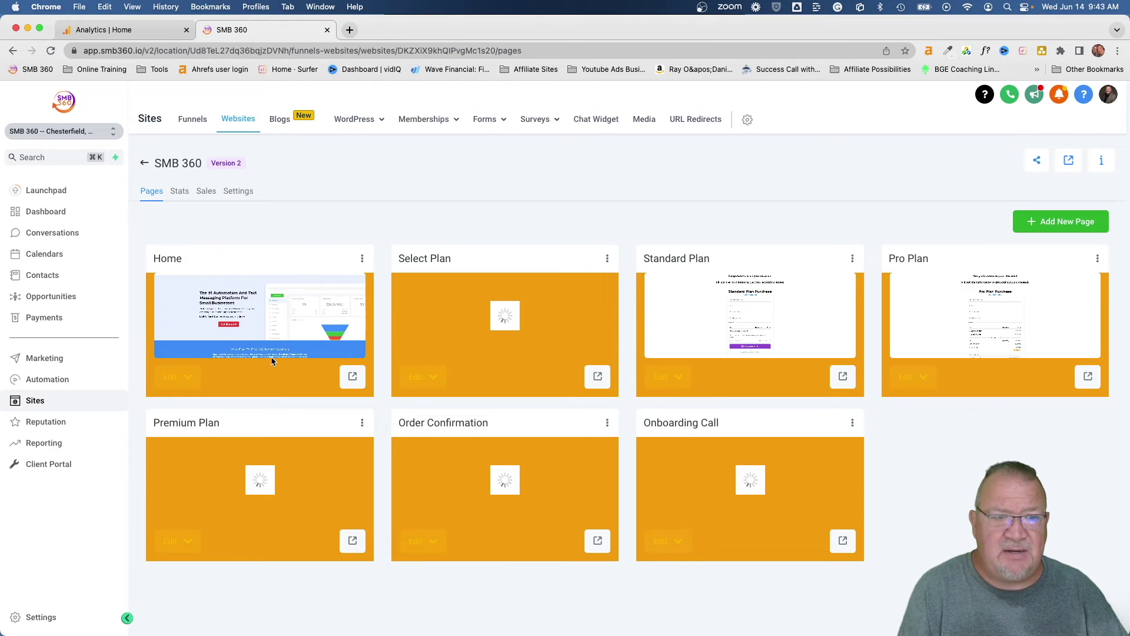
pyautogui.click(239, 192)
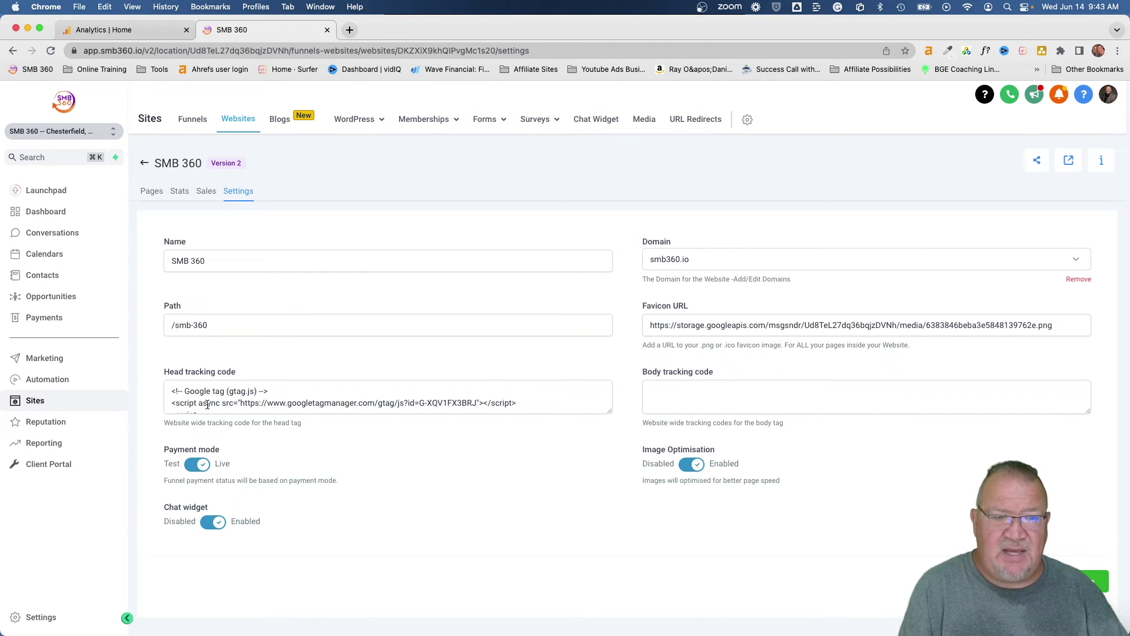
pyautogui.click(183, 395)
pyautogui.doubleClick(183, 395)
pyautogui.click(175, 394)
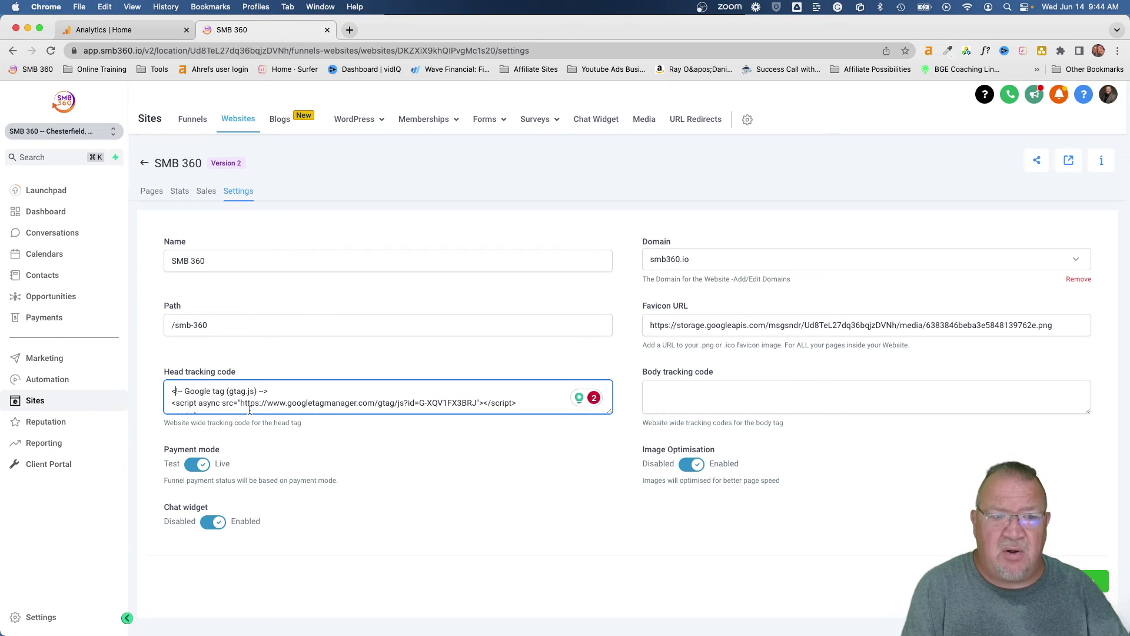
pyautogui.click(144, 163)
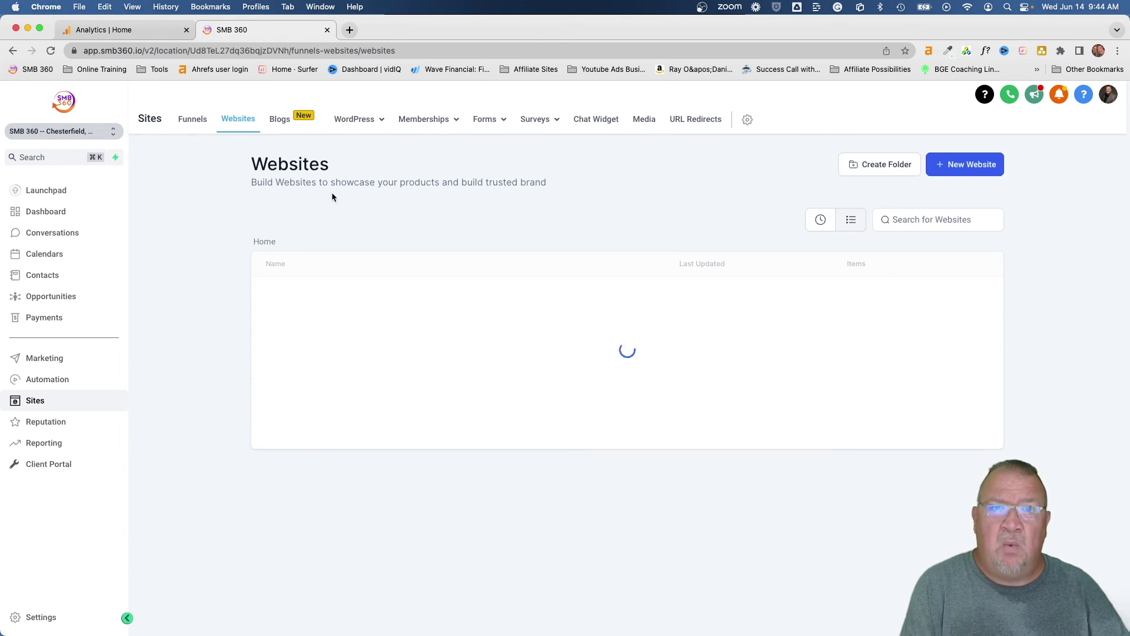